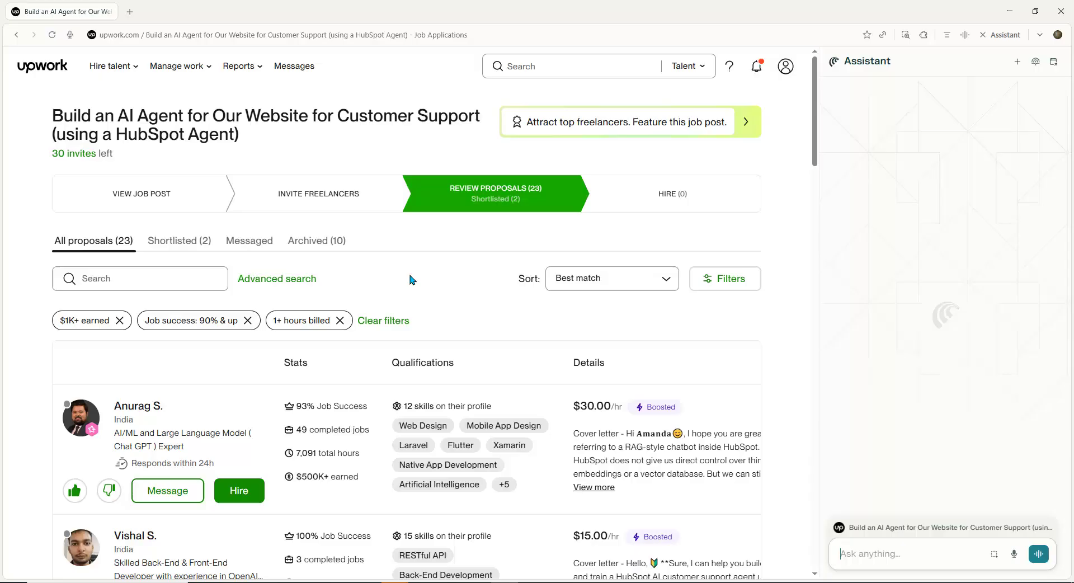
# Scroll further down the HubSpot AI agent job's proposals list to see more applicants.
pyautogui.scroll(-3, 412, 279)
pyautogui.scroll(-2, 410, 280)
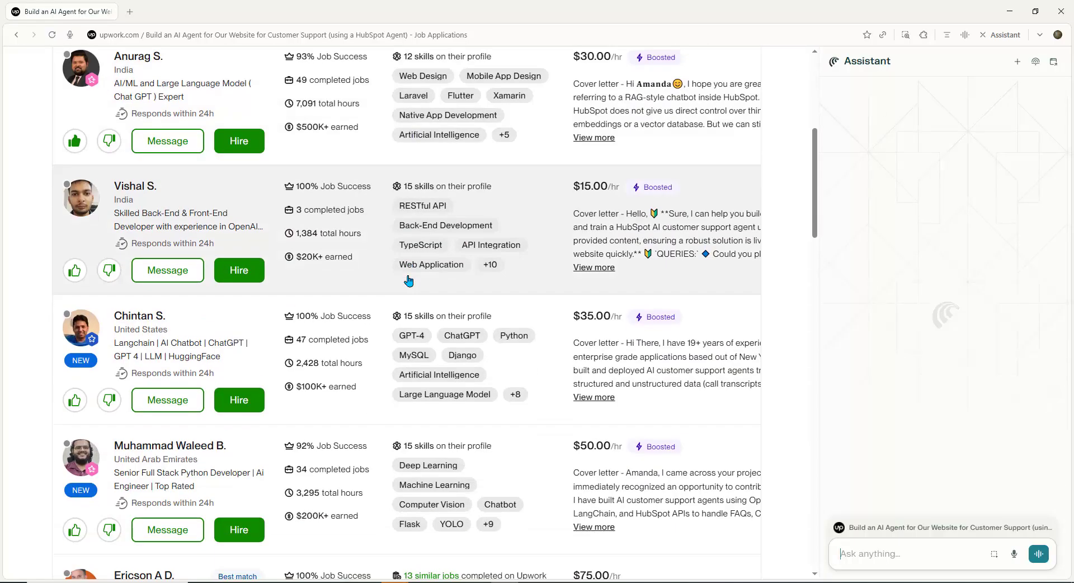
pyautogui.scroll(-2, 410, 280)
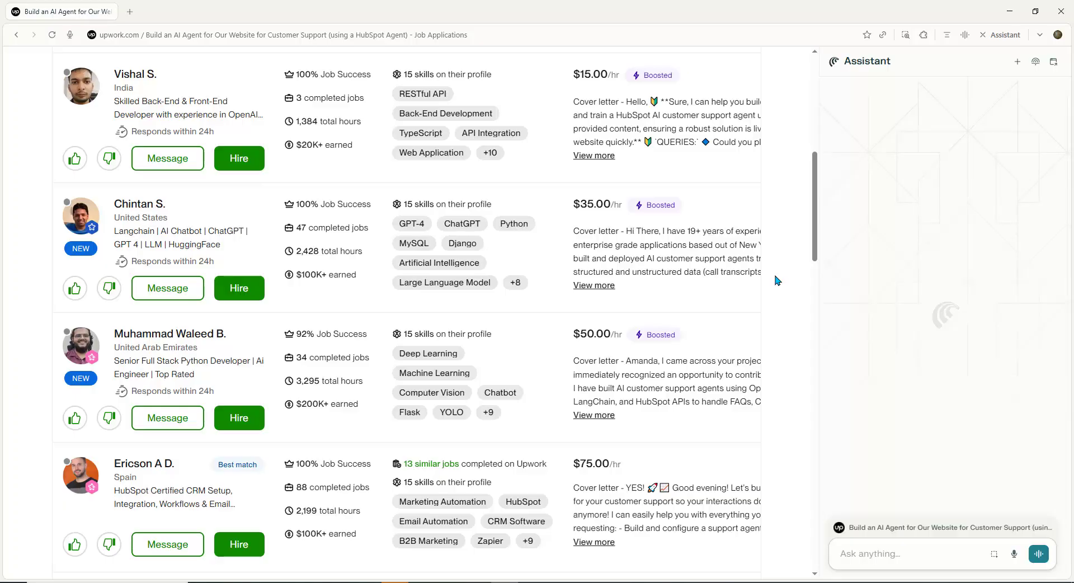
# Paste the applicant-review instructions into the Assistant box and scroll through to check them.
pyautogui.hotkey('ctrl', 'v')
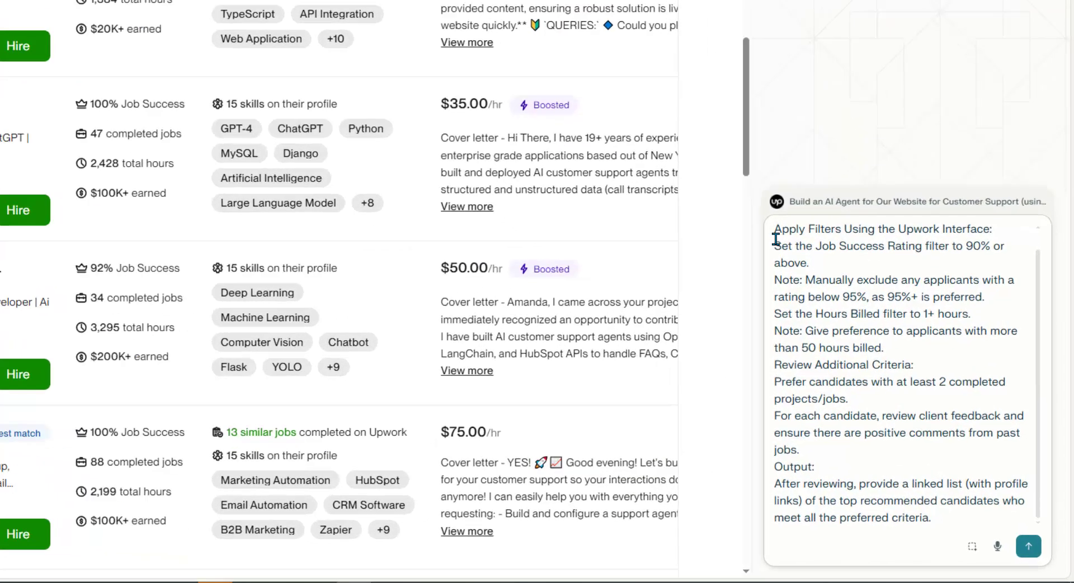
pyautogui.scroll(2, 848, 312)
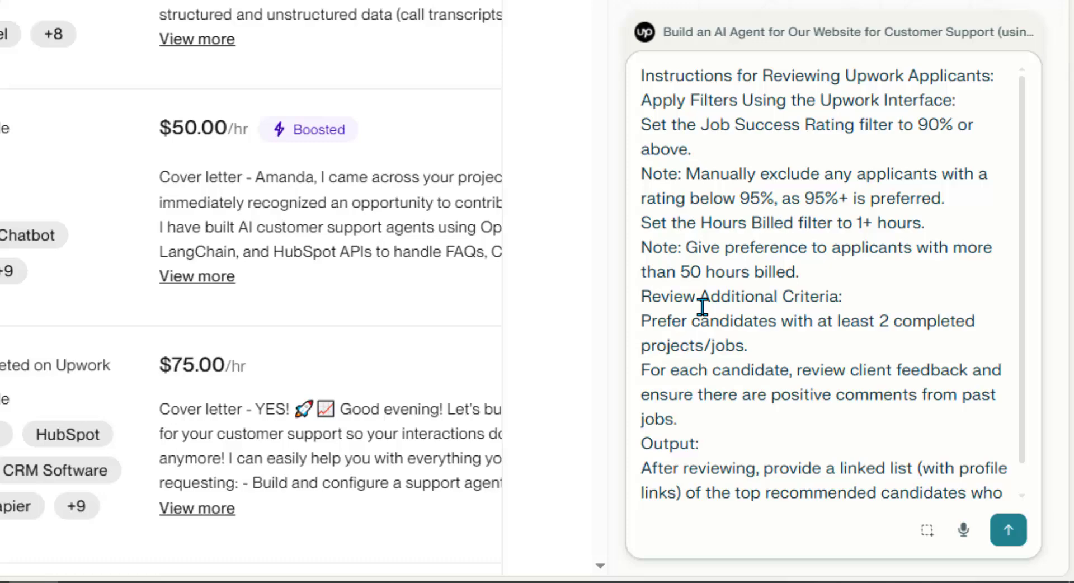
pyautogui.scroll(-1, 713, 322)
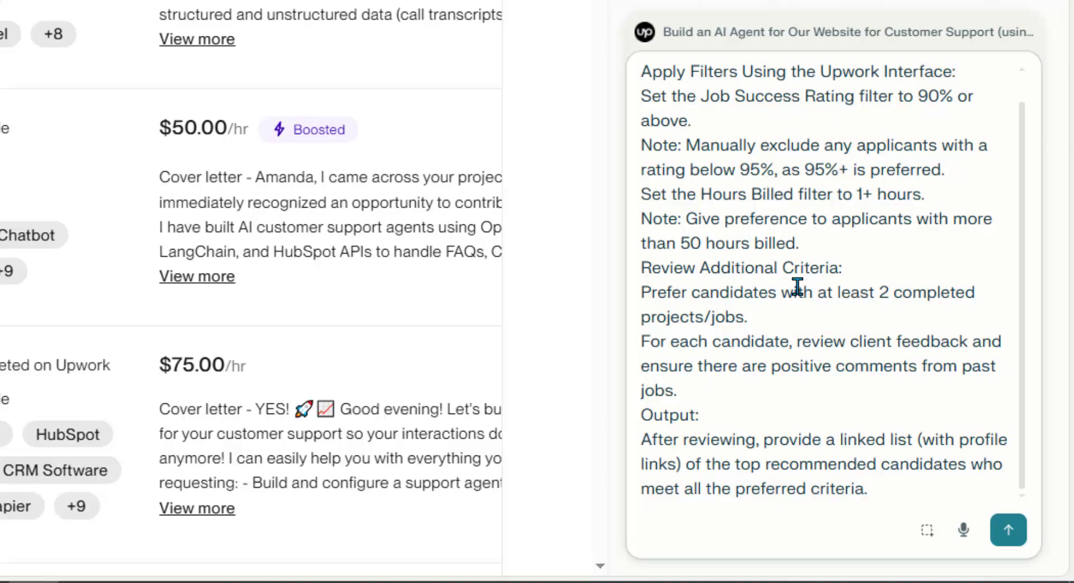
pyautogui.scroll(1, 798, 286)
pyautogui.scroll(-1, 800, 274)
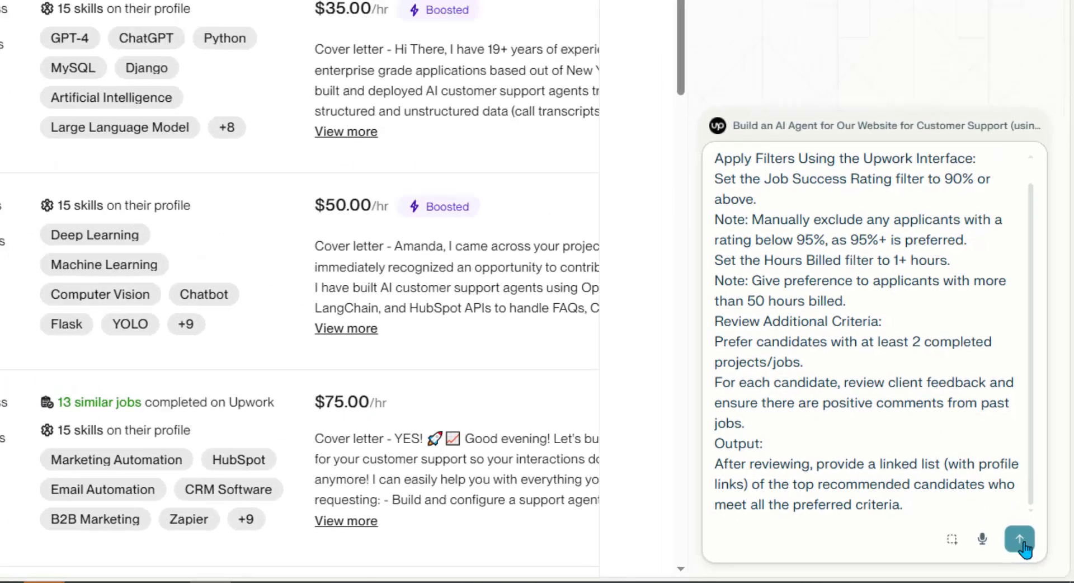
# Send the review instructions and wait for the Assistant's list of top candidates.
pyautogui.click(1008, 529)
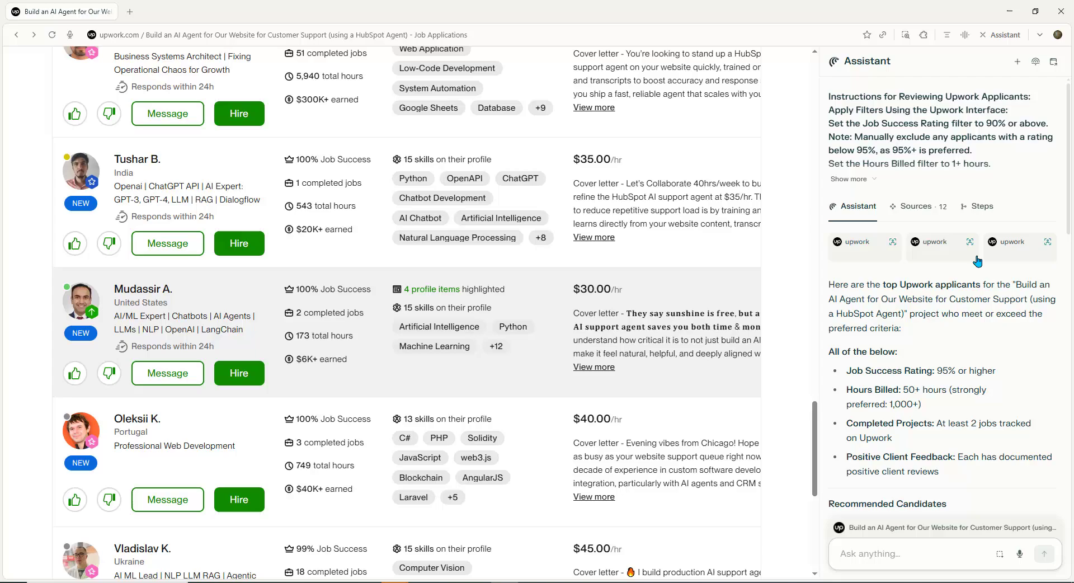
pyautogui.scroll(-3, 950, 279)
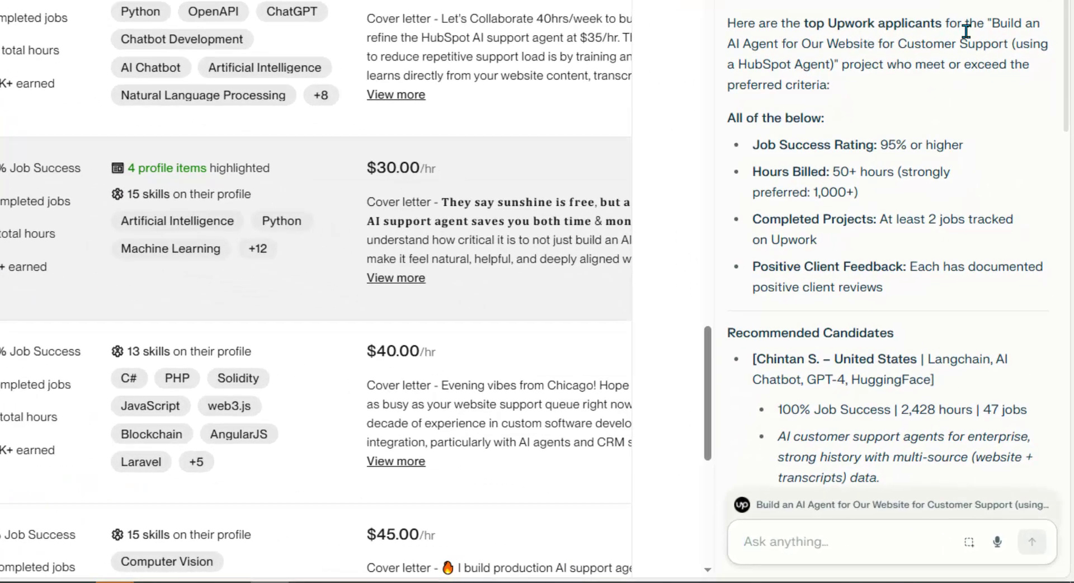
pyautogui.scroll(-3, 872, 67)
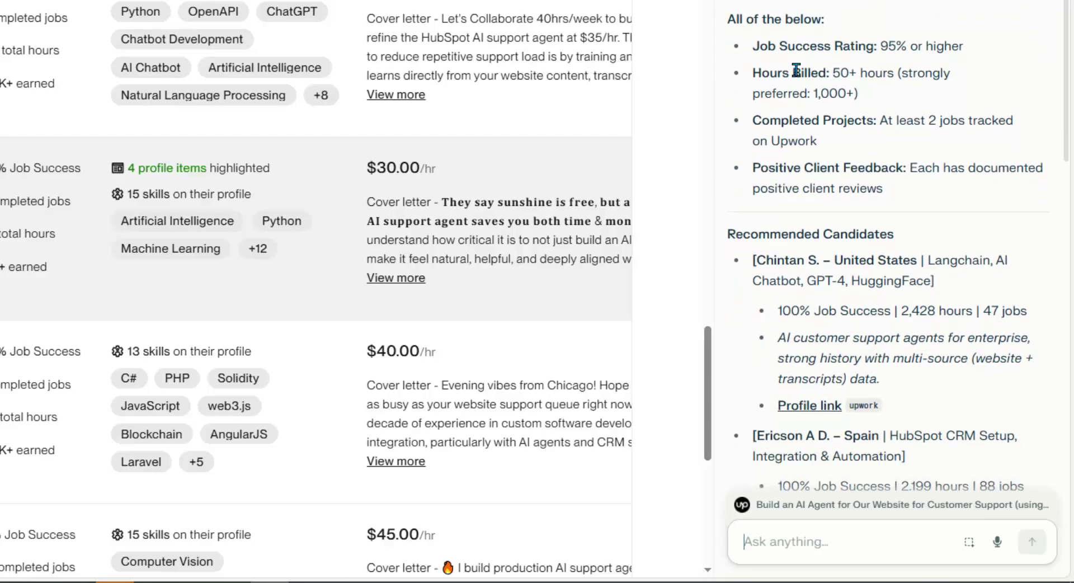
pyautogui.scroll(-3, 856, 156)
pyautogui.scroll(-3, 873, 153)
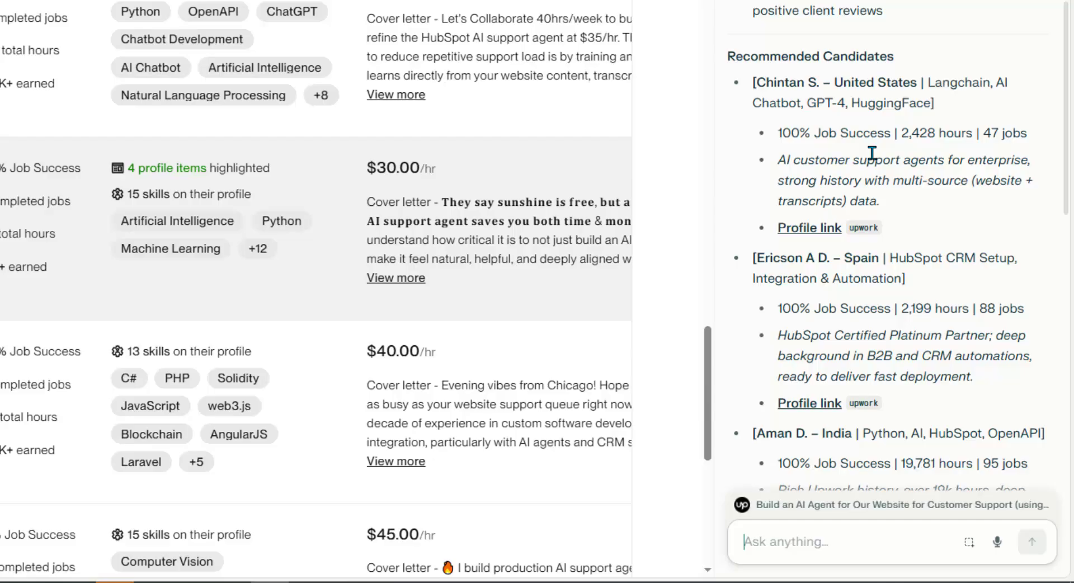
pyautogui.scroll(-3, 806, 137)
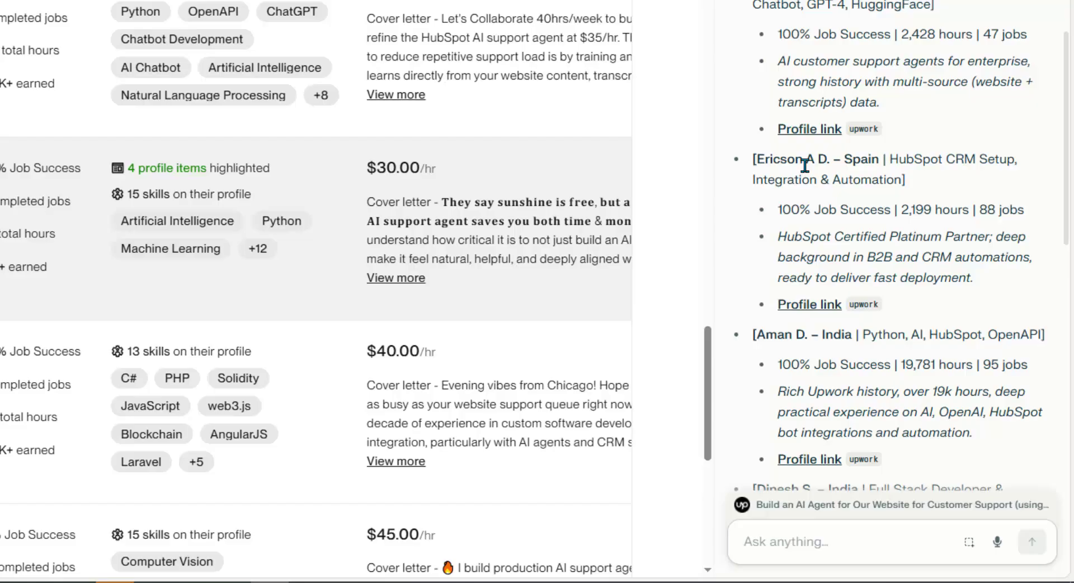
pyautogui.scroll(-3, 805, 164)
pyautogui.scroll(-4, 817, 232)
pyautogui.scroll(-2, 827, 223)
pyautogui.scroll(-5, 805, 250)
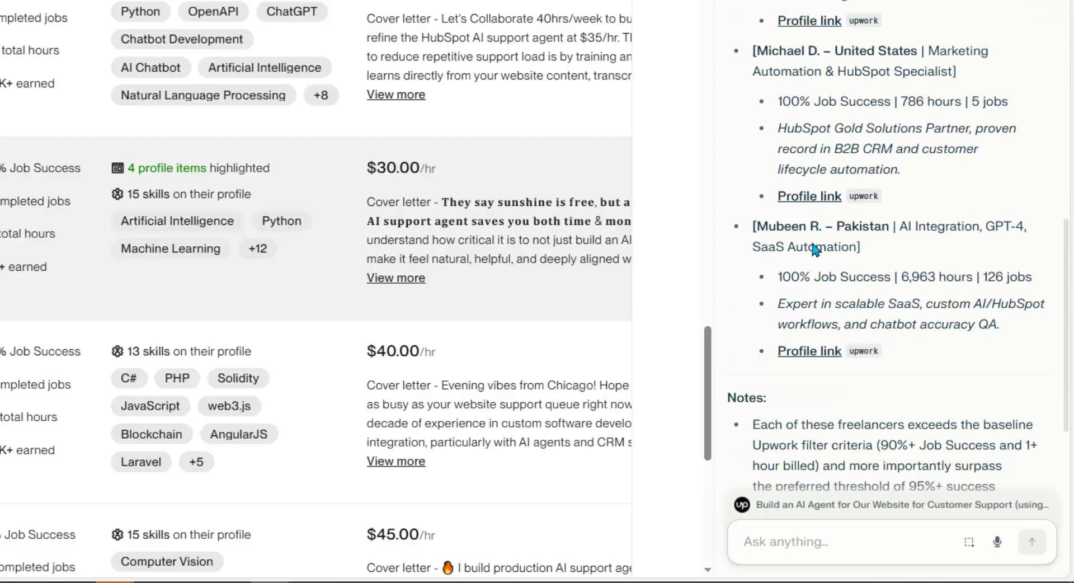
pyautogui.scroll(-1, 850, 233)
pyautogui.scroll(-1, 851, 232)
pyautogui.scroll(-3, 851, 233)
pyautogui.scroll(-1, 852, 235)
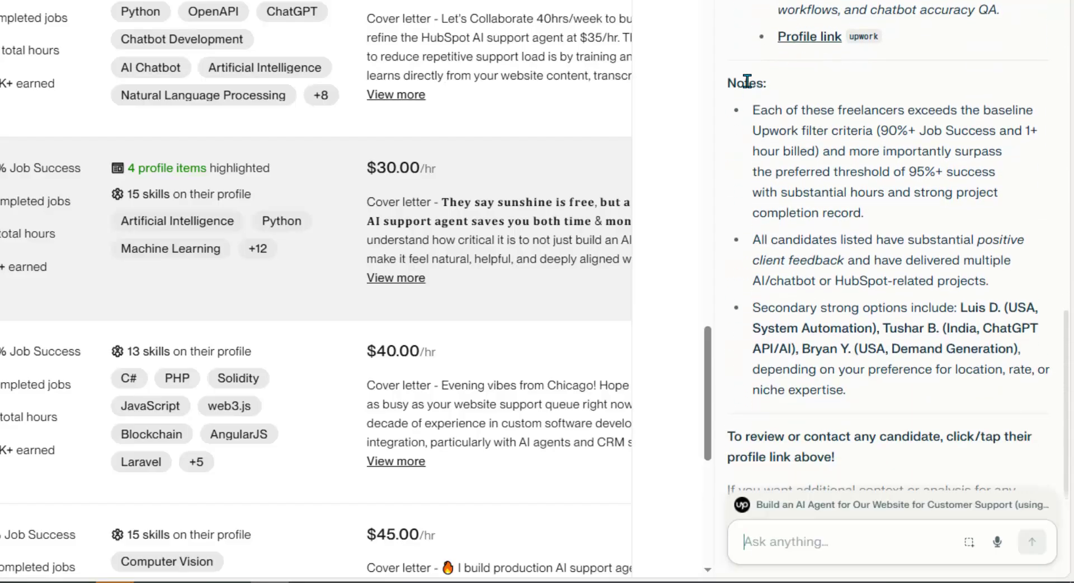
pyautogui.scroll(-1, 834, 140)
pyautogui.scroll(-2, 836, 140)
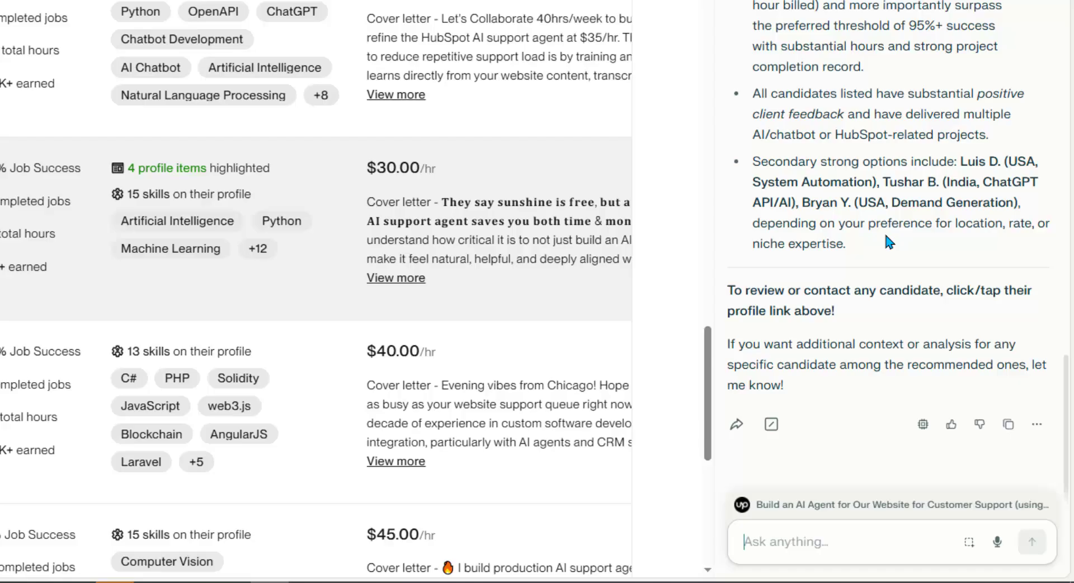
# Ask the Assistant to filter these candidates to those under $60 an hour.
pyautogui.write('Now filter these candidates to the ones that are less than $60 an hour')
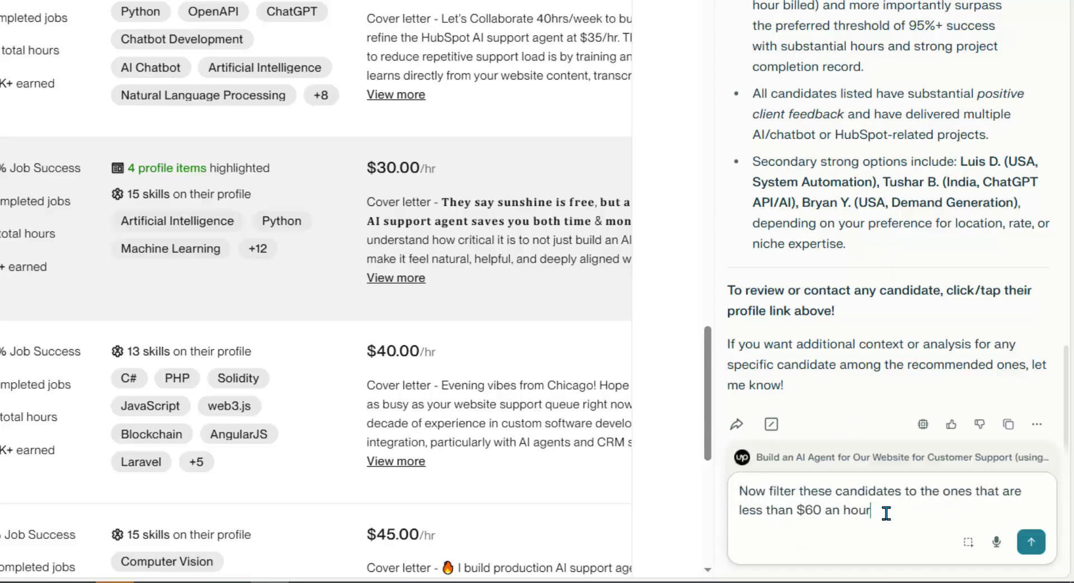
pyautogui.click(1031, 542)
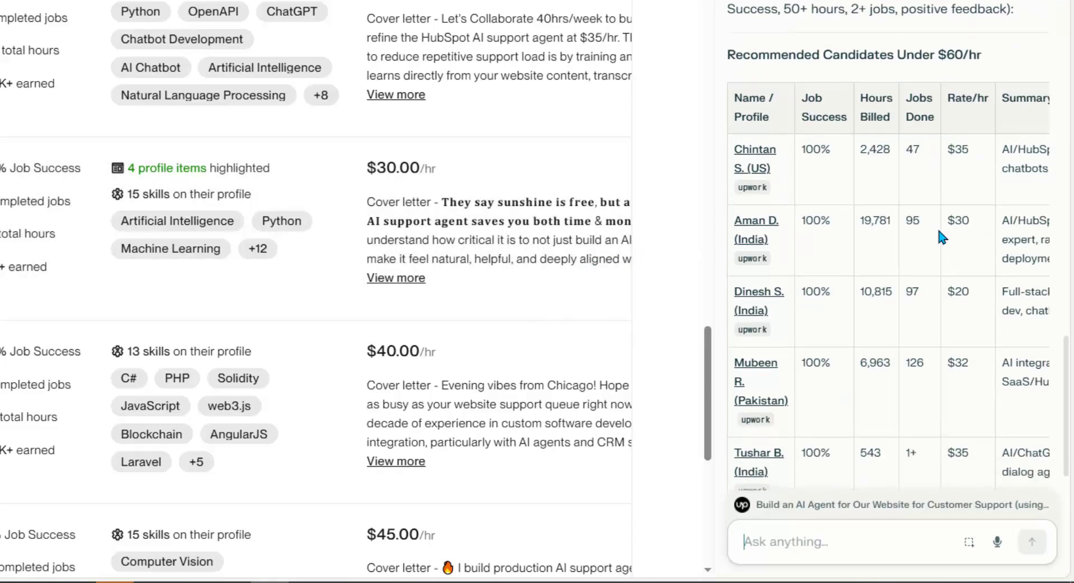
pyautogui.scroll(-2, 964, 179)
pyautogui.scroll(-1, 964, 184)
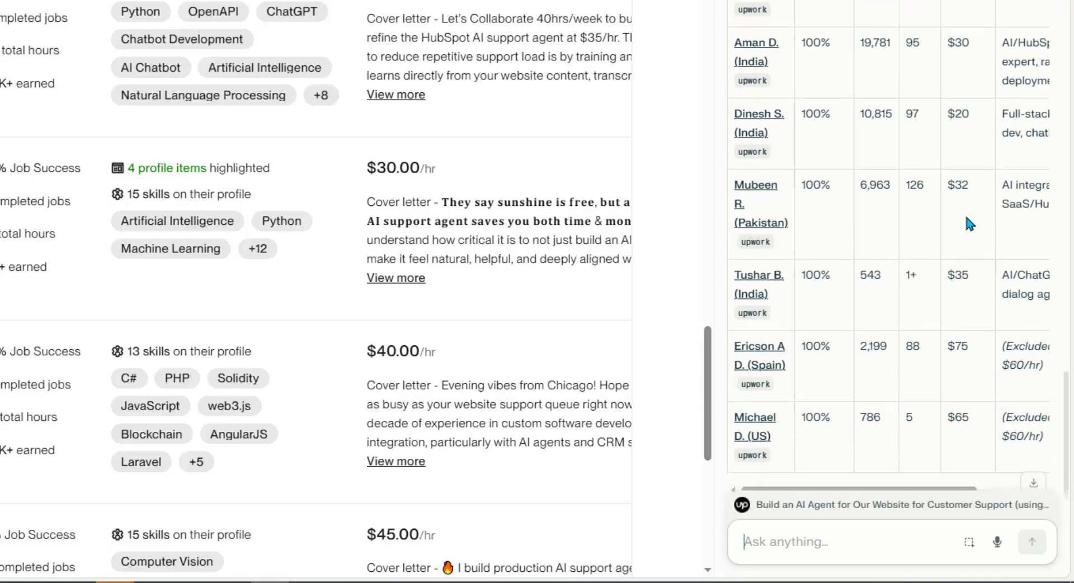
pyautogui.scroll(-1, 967, 219)
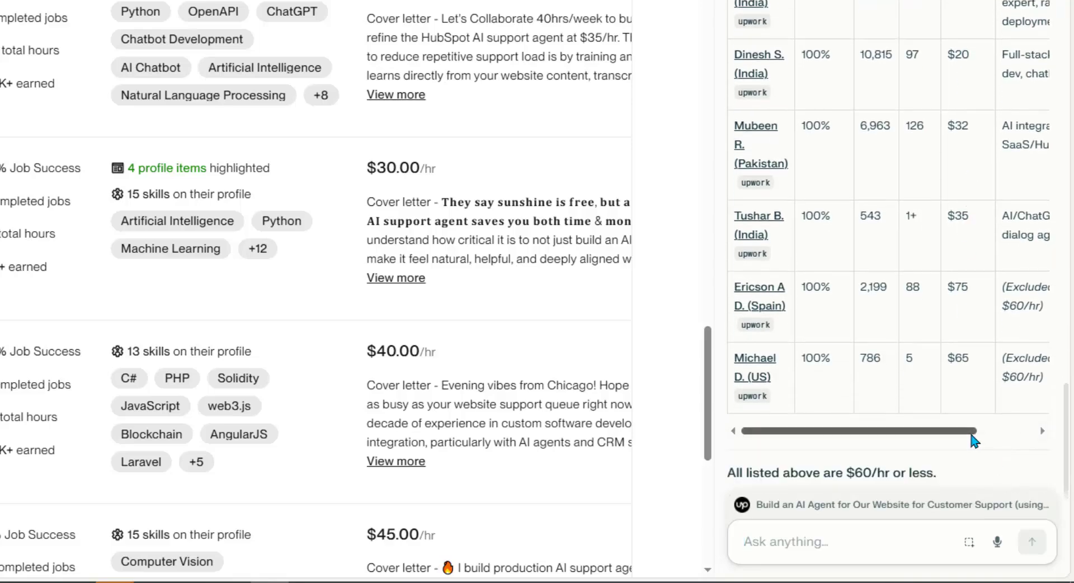
pyautogui.moveTo(973, 431); pyautogui.dragTo(1016, 431)
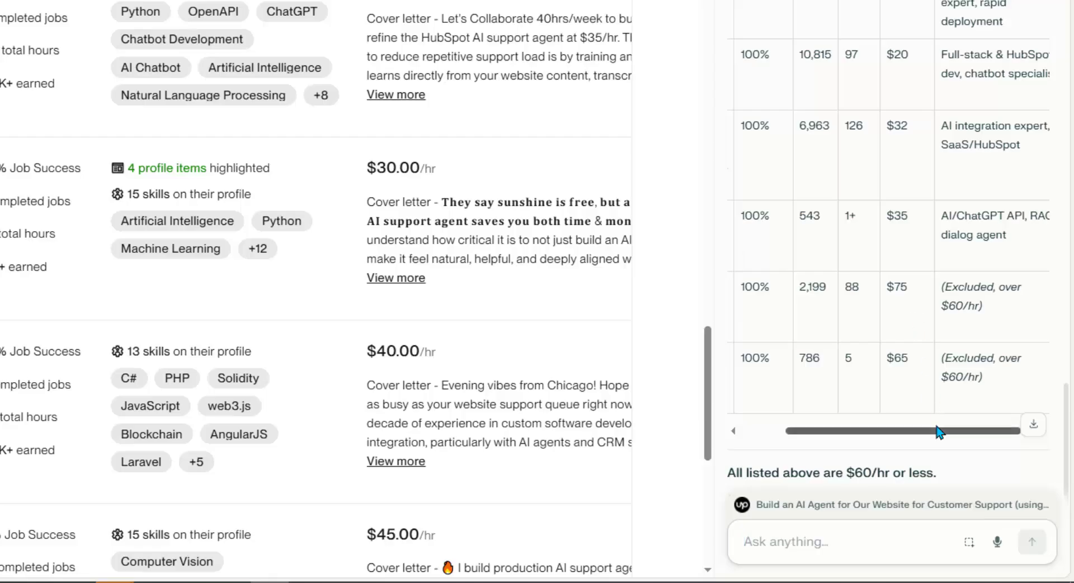
pyautogui.moveTo(922, 430); pyautogui.dragTo(843, 429)
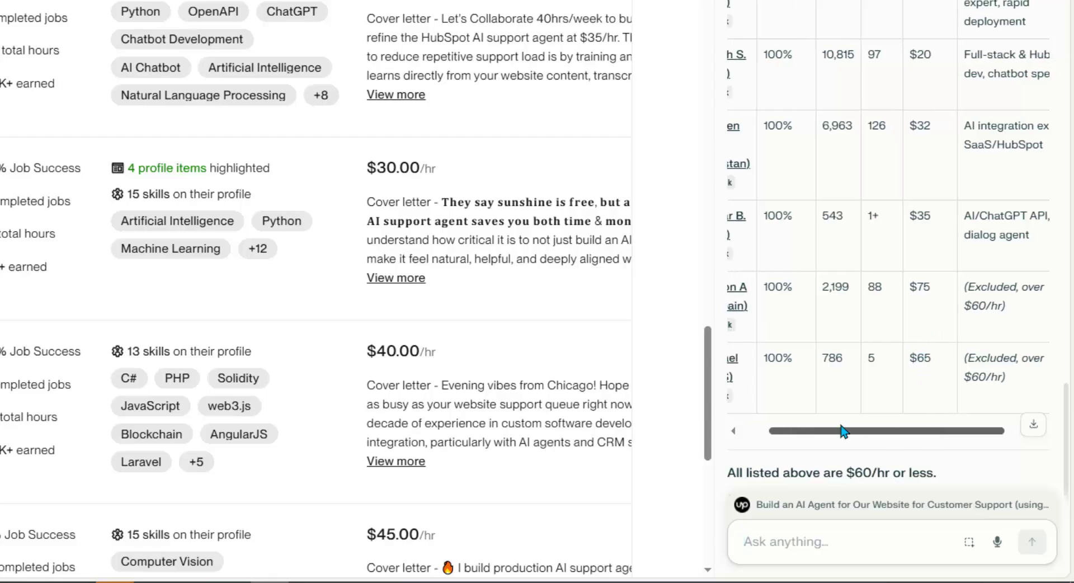
pyautogui.scroll(-4, 873, 361)
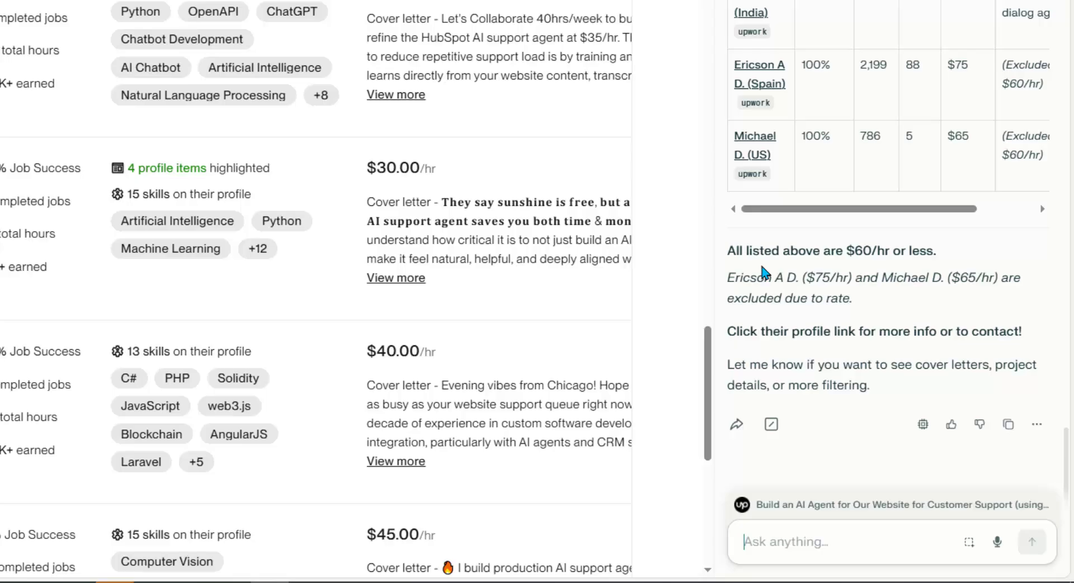